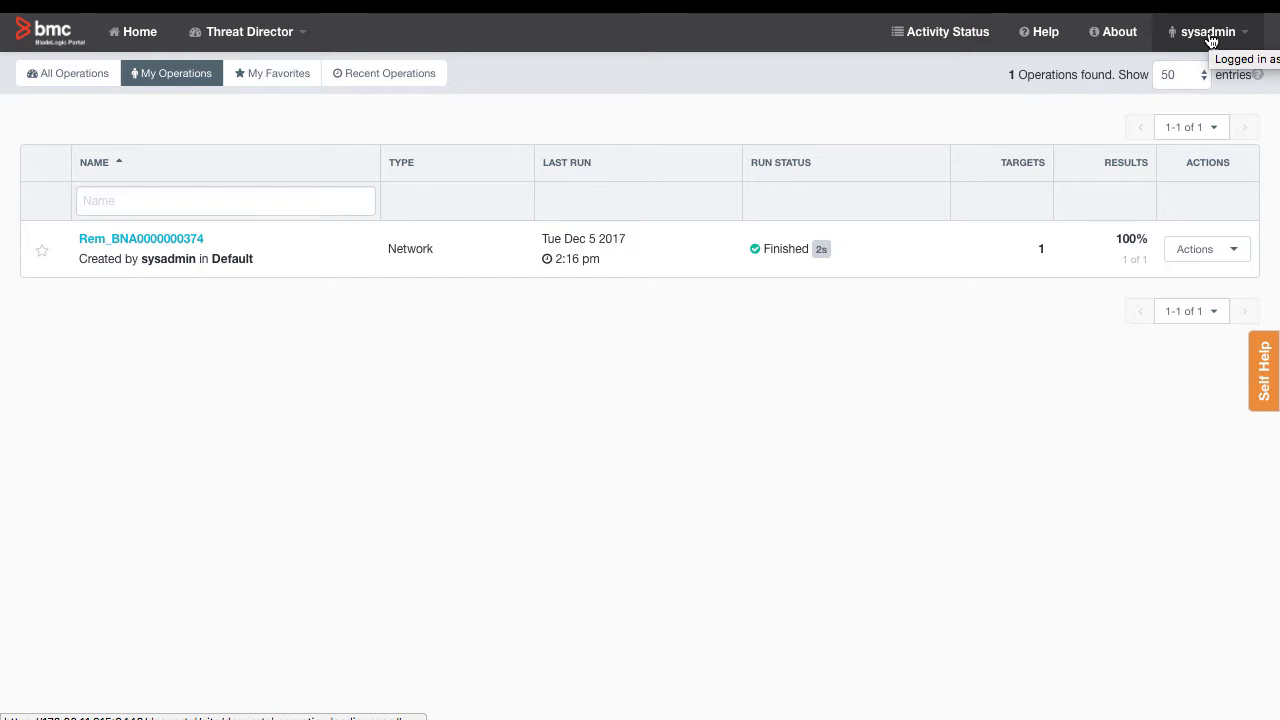
Go to Administration from the sysadmin menu and show the empty Scanner Connections list
{"action": "left_click", "coordinate": [1208, 34]}
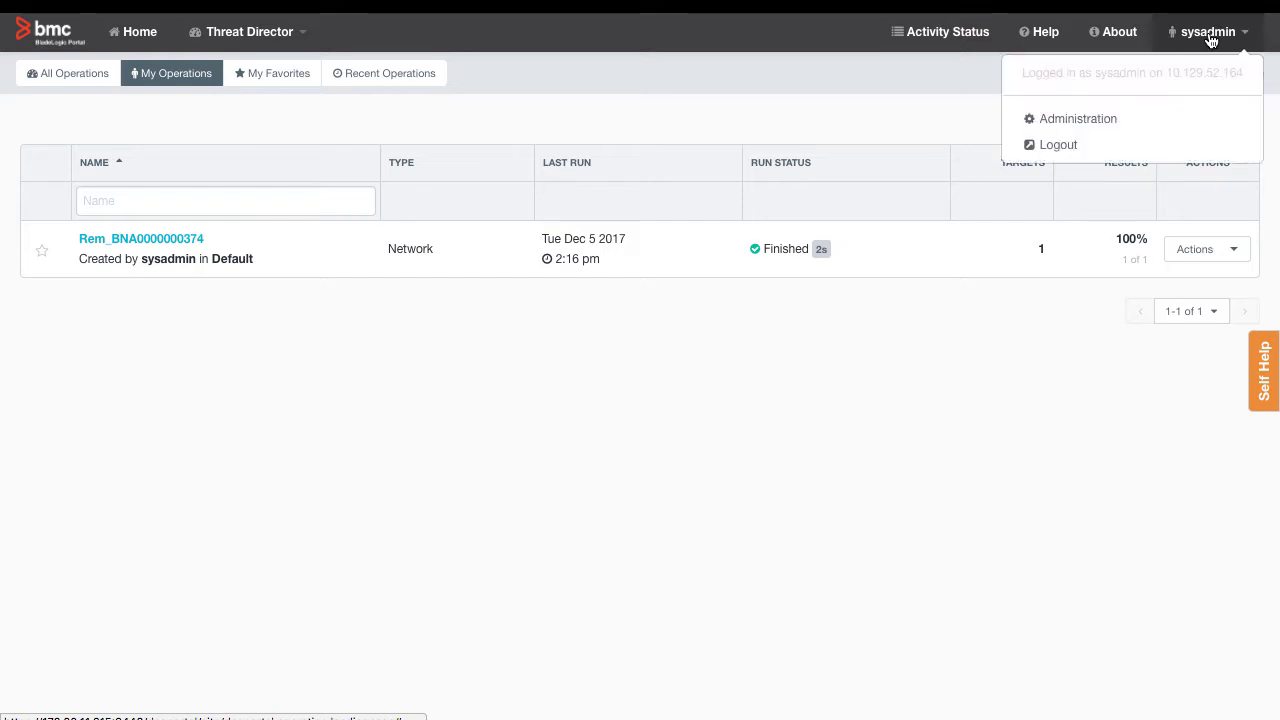
{"action": "left_click", "coordinate": [1078, 119]}
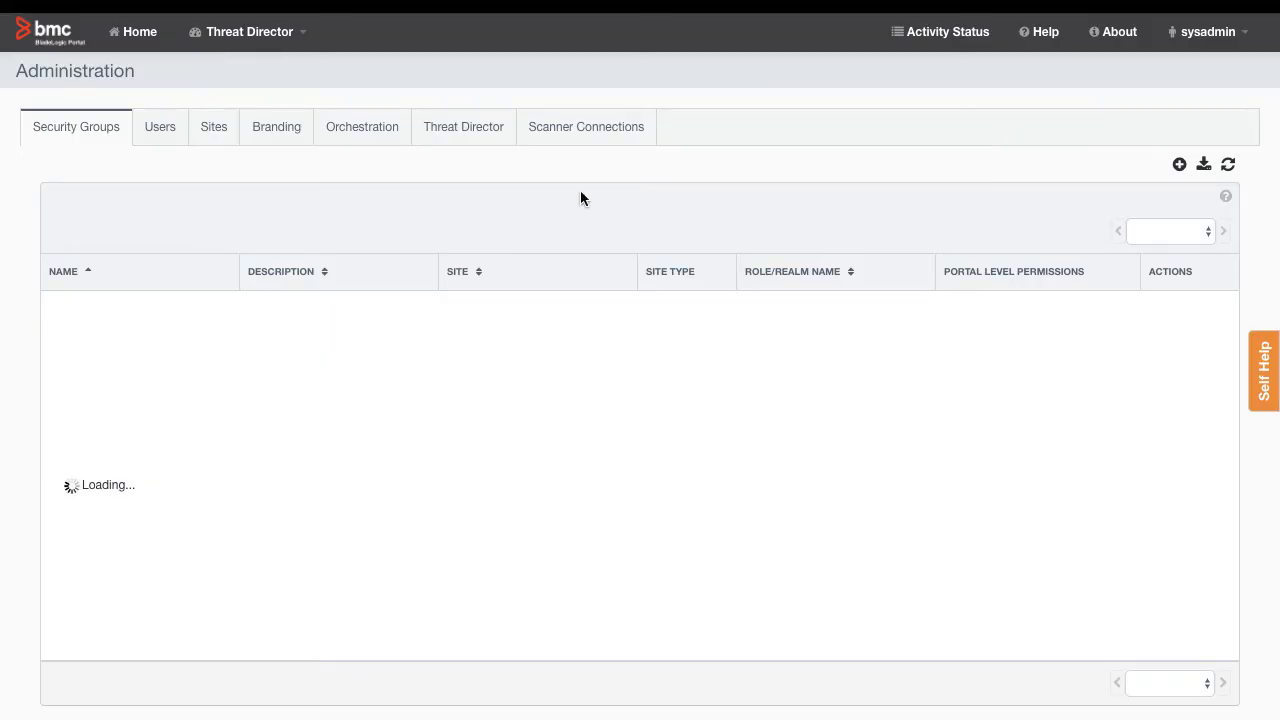
{"action": "left_click", "coordinate": [589, 132]}
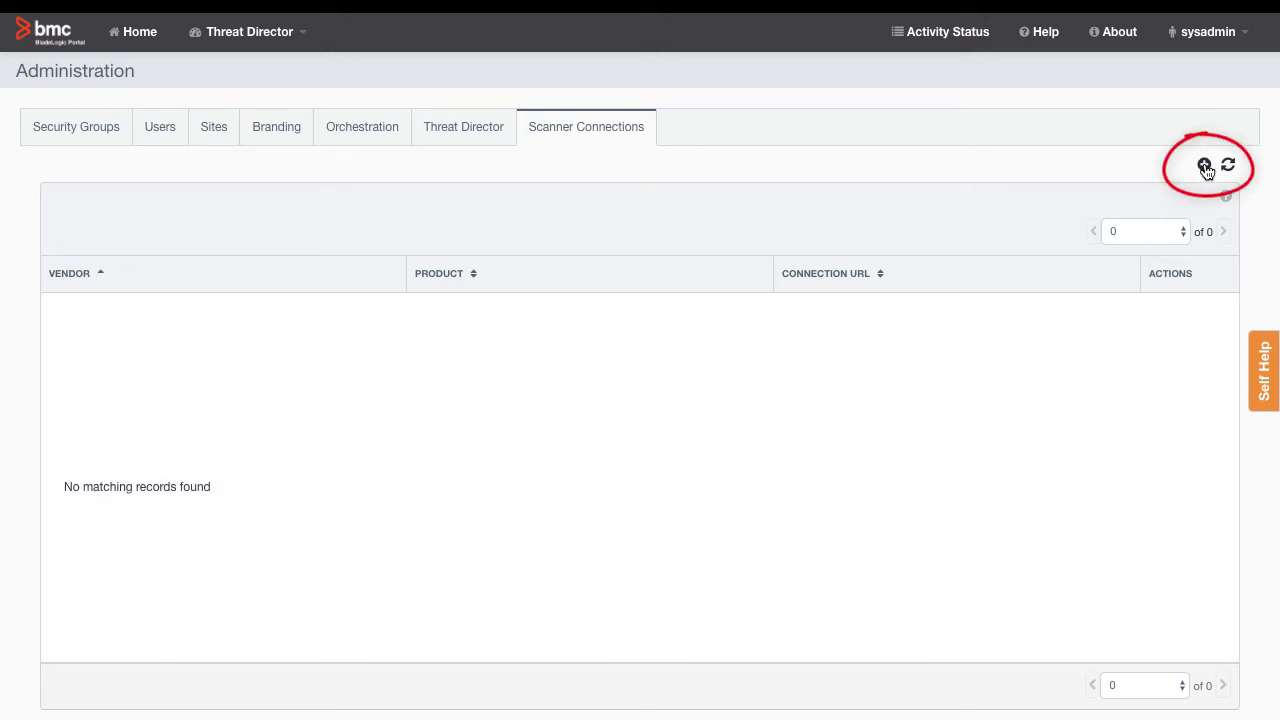
Add a Tenable SecurityCenter connection with the pasted URL, user scmanager and password, and validate it
{"action": "left_click", "coordinate": [1205, 166]}
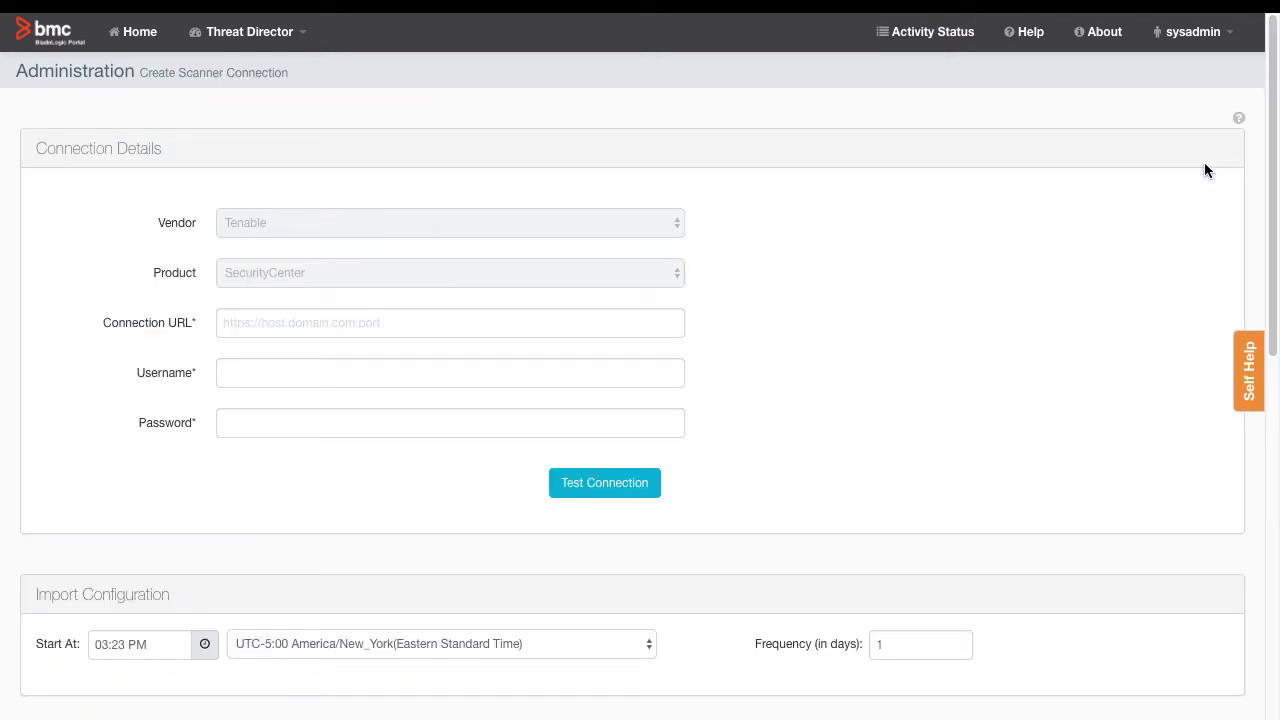
{"action": "left_click", "coordinate": [393, 323]}
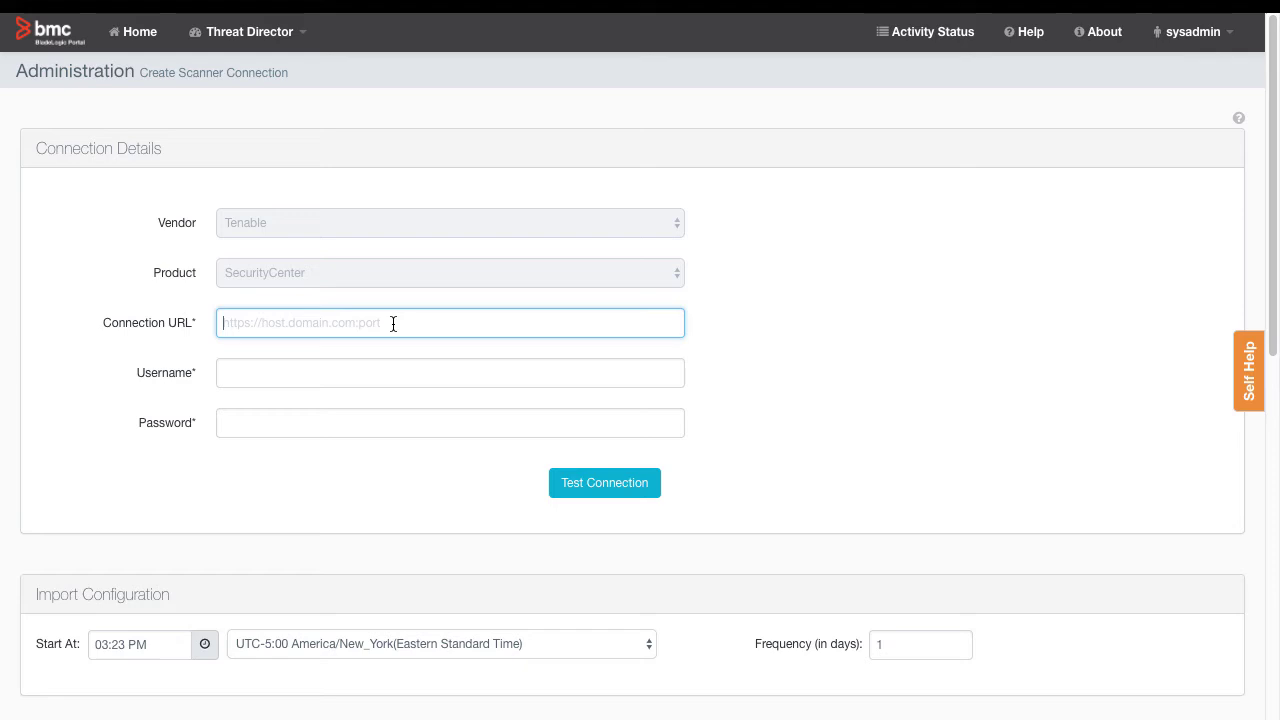
{"action": "key", "text": "ctrl+v"}
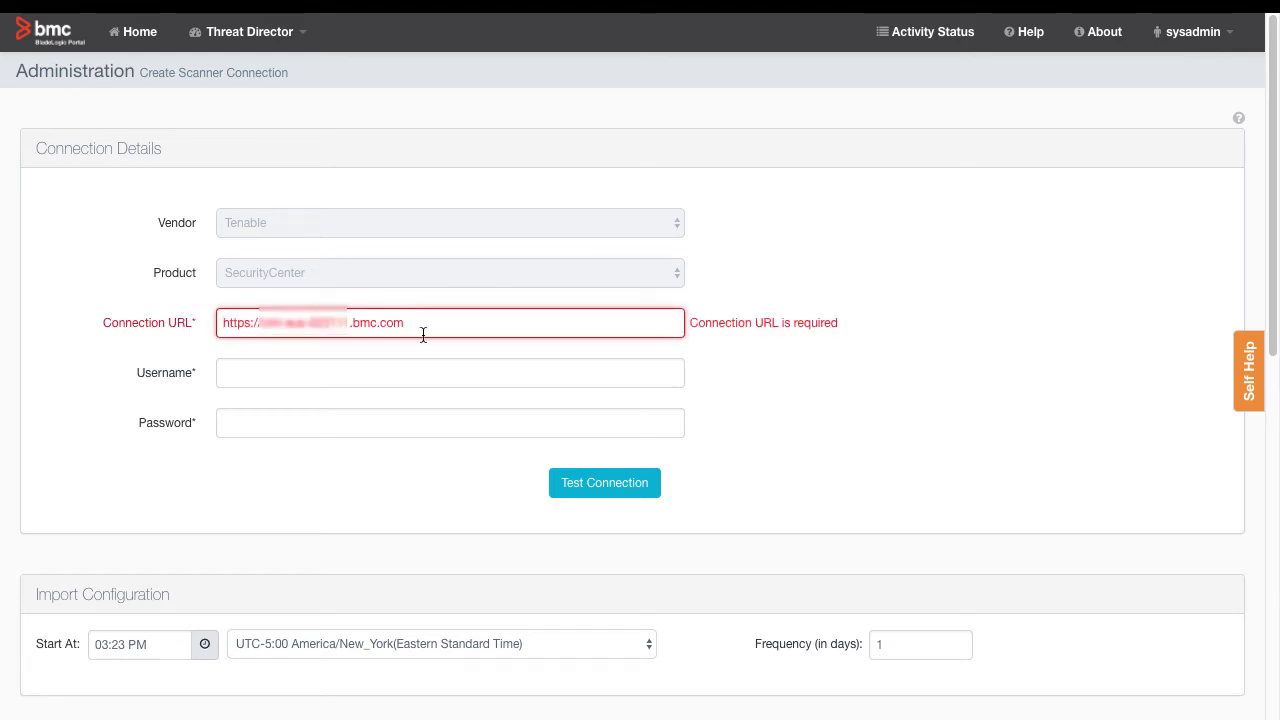
{"action": "left_click", "coordinate": [362, 370]}
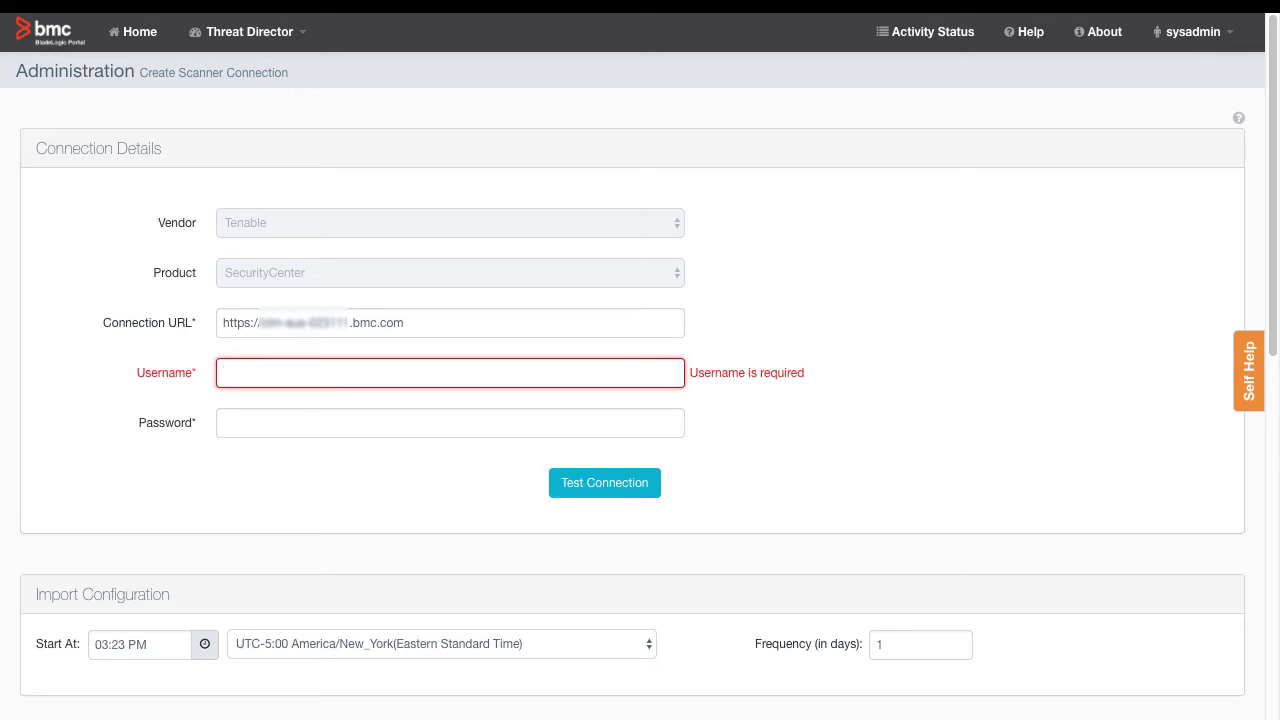
{"action": "type", "text": "scmanager"}
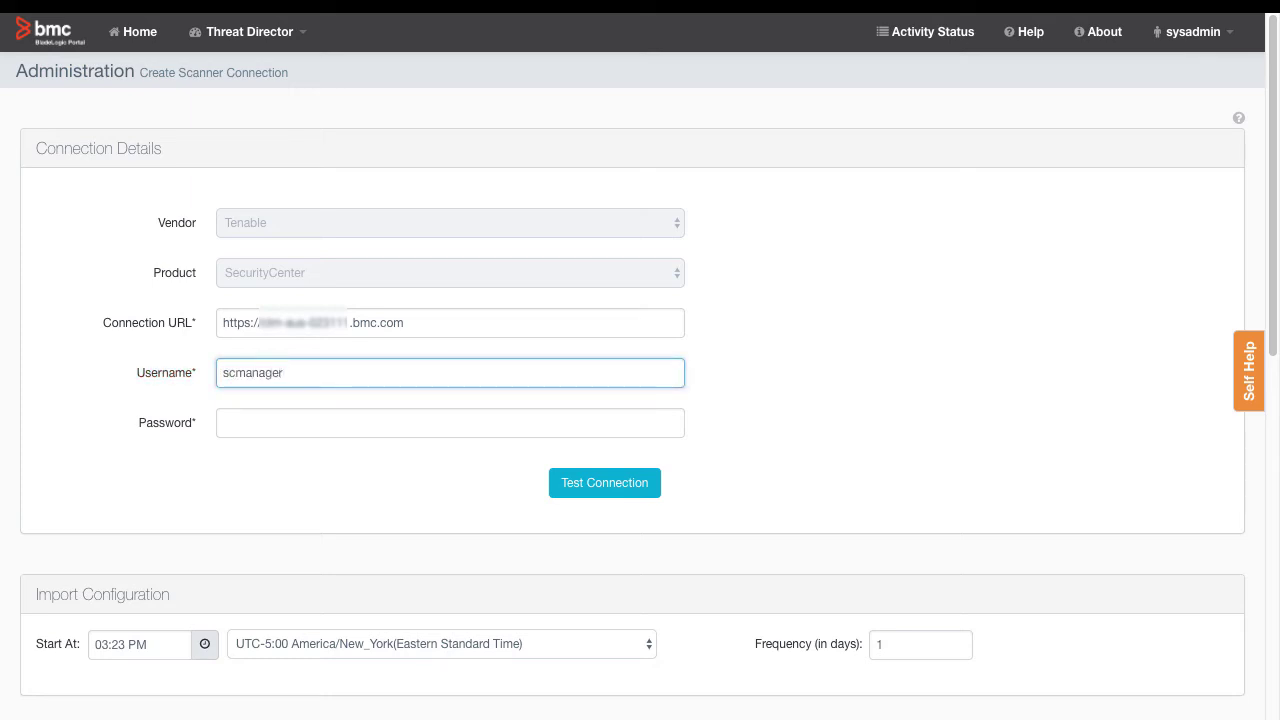
{"action": "left_click", "coordinate": [306, 425]}
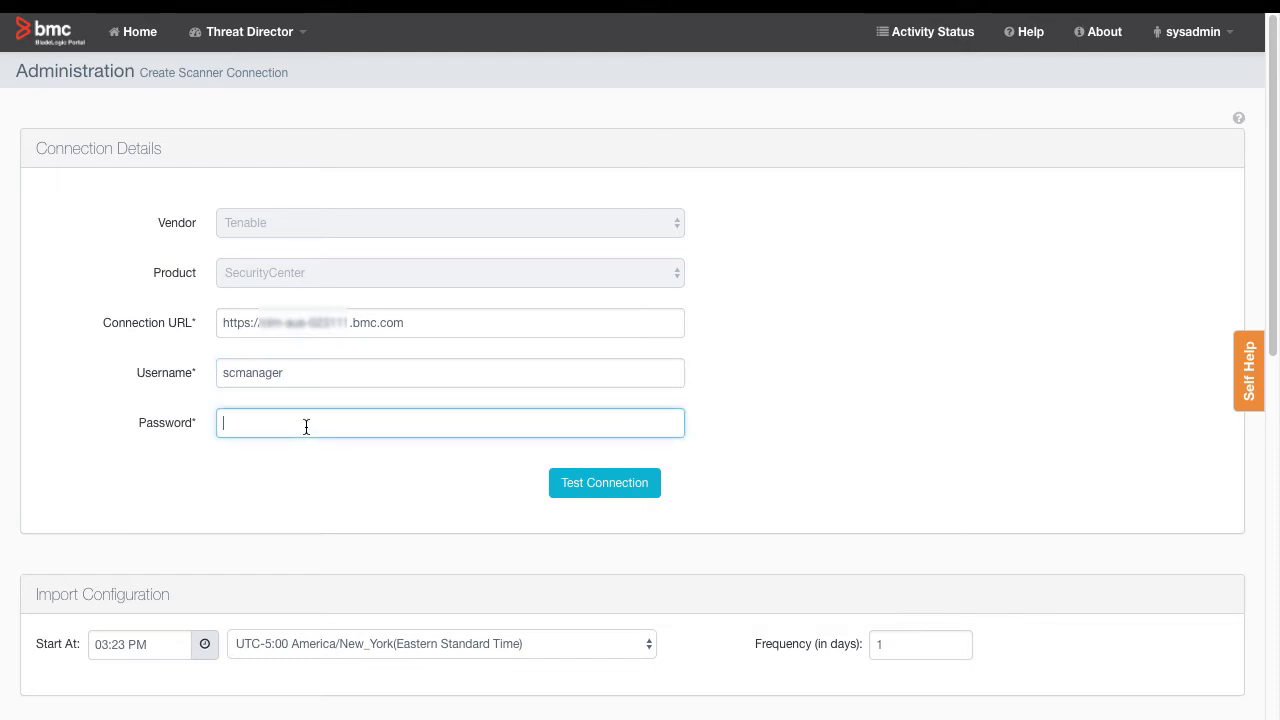
{"action": "type", "text": "•••••••••••"}
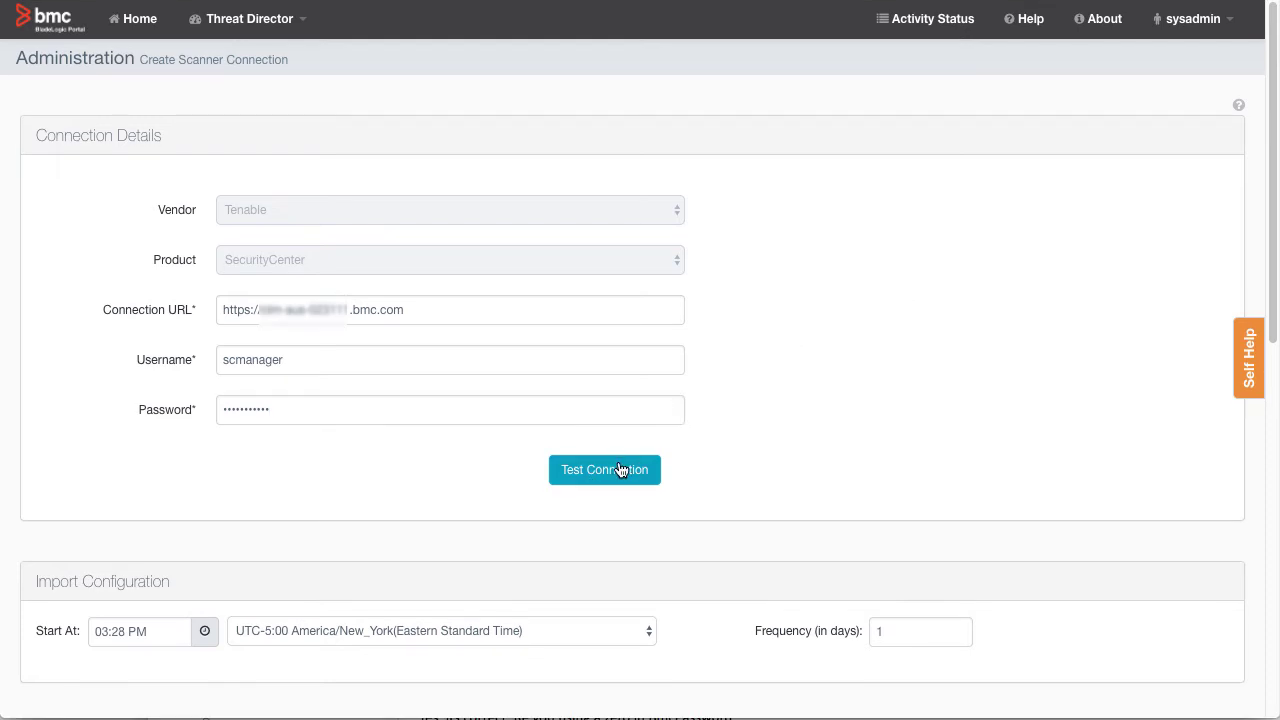
{"action": "left_click", "coordinate": [620, 466]}
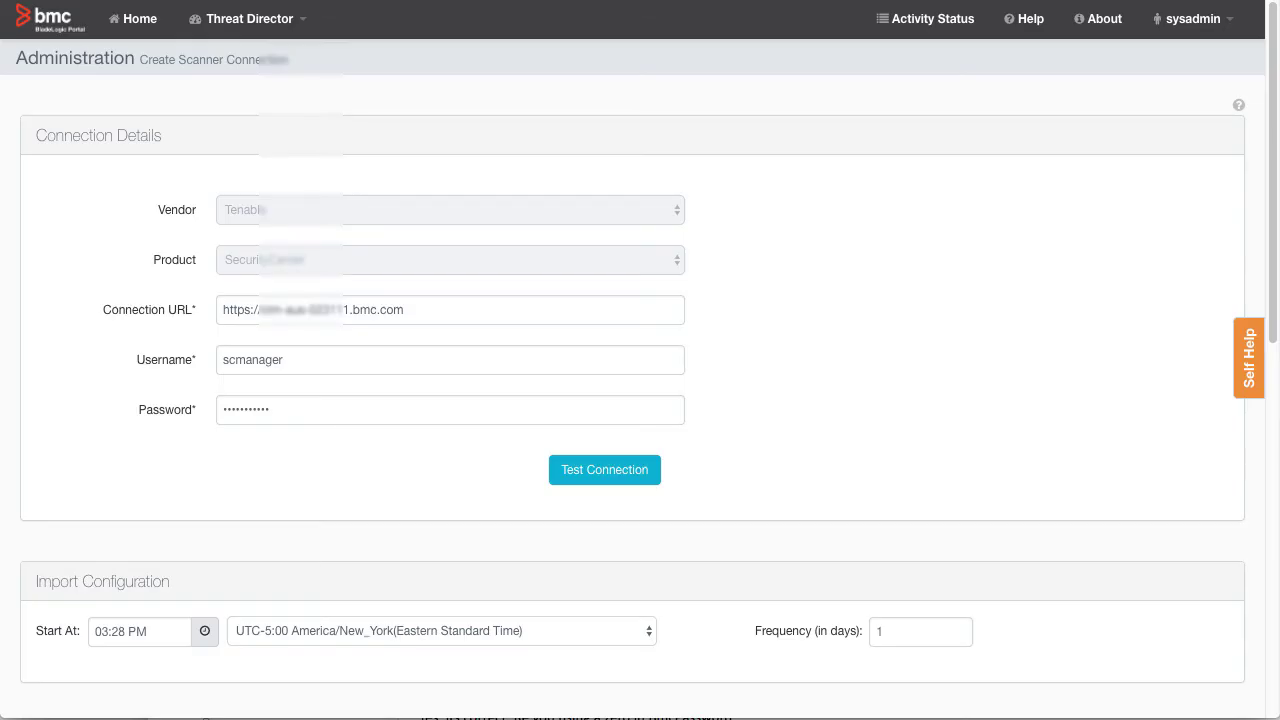
Scroll through the new connection form to review its scans and schedule
{"action": "scroll", "coordinate": [640, 400], "scroll_direction": "down", "scroll_amount": 5}
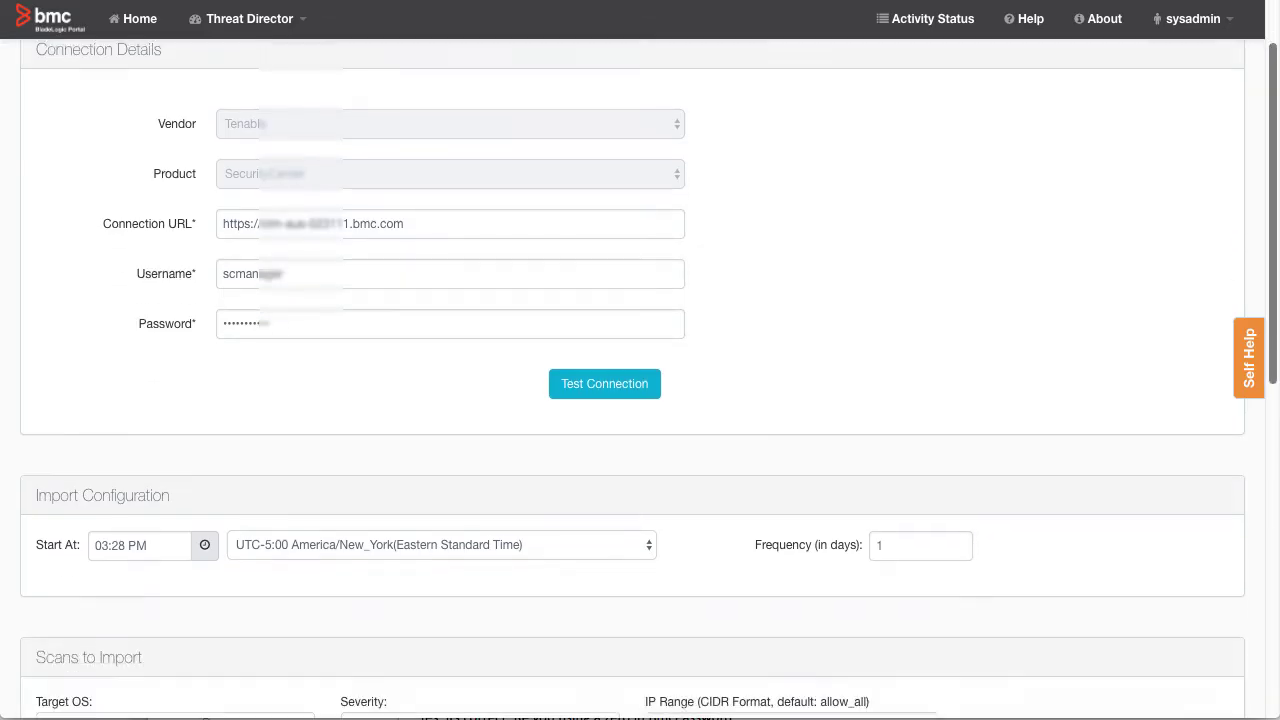
{"action": "scroll", "coordinate": [640, 400], "scroll_direction": "down", "scroll_amount": 3}
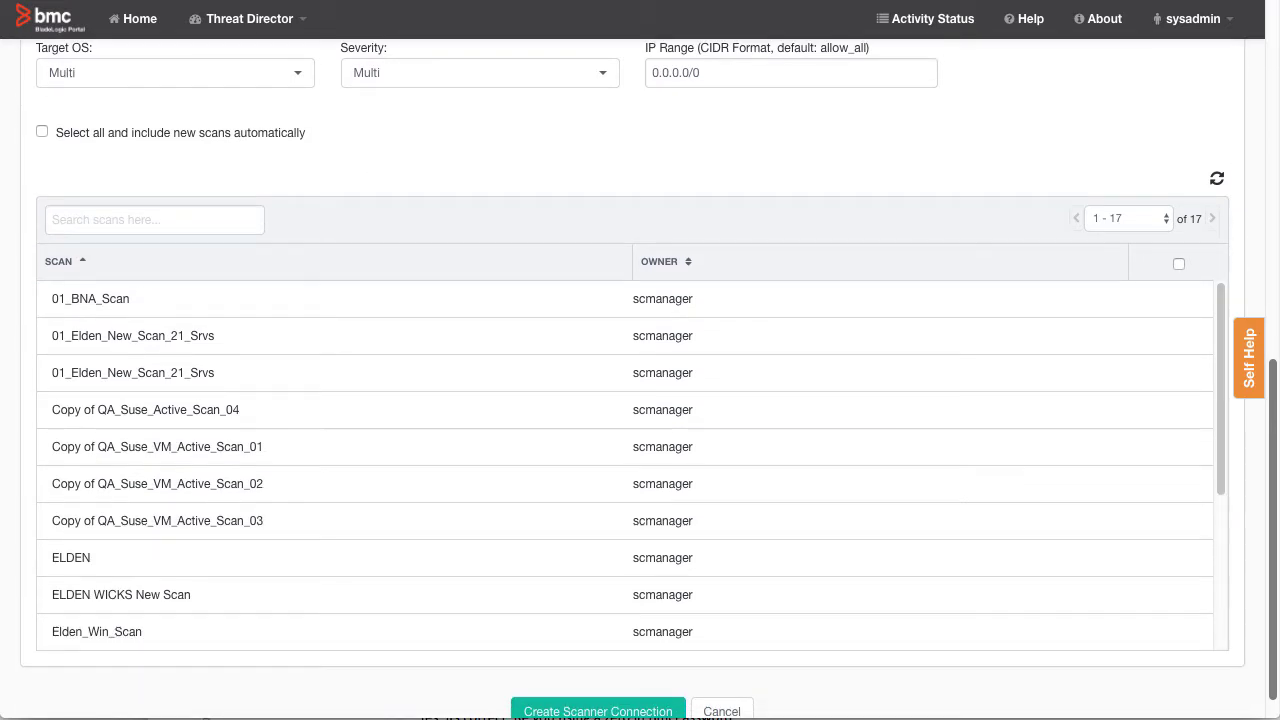
{"action": "scroll", "coordinate": [1087, 298], "scroll_direction": "up", "scroll_amount": 3}
{"action": "scroll", "coordinate": [1087, 298], "scroll_direction": "up", "scroll_amount": 3}
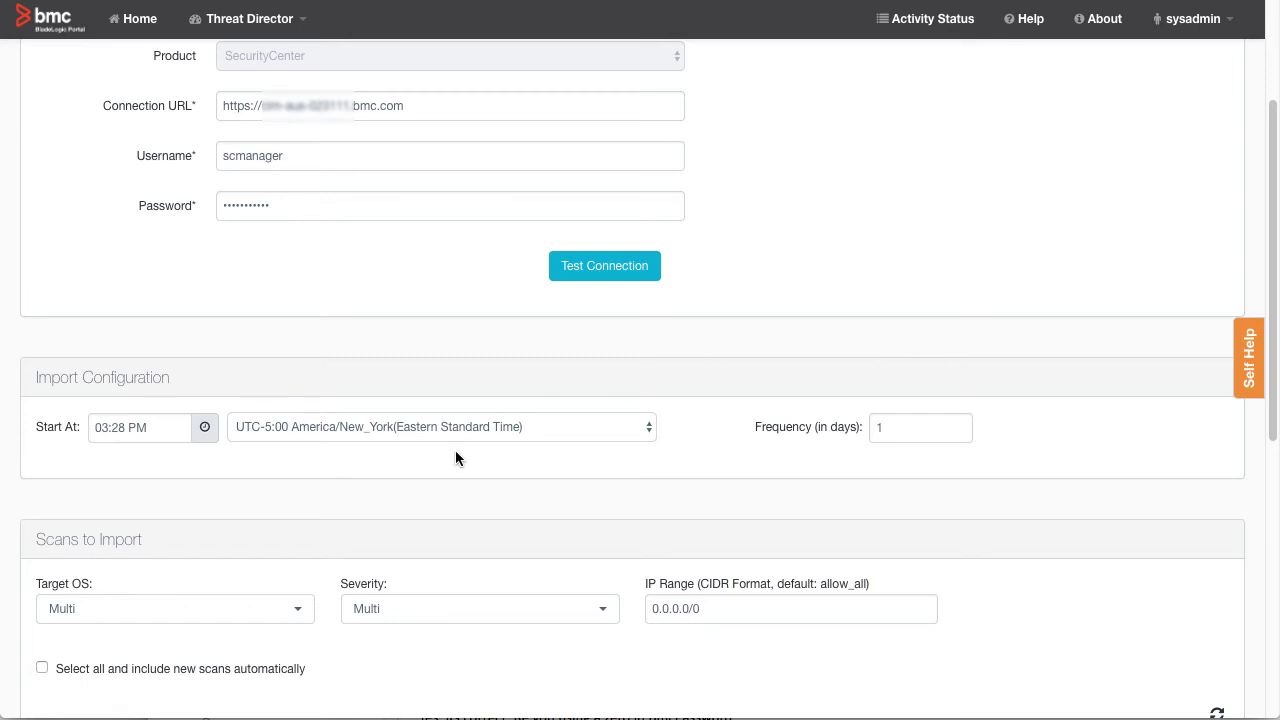
Change the import start time from 03:28 PM to 01:00 AM
{"action": "left_click", "coordinate": [204, 431]}
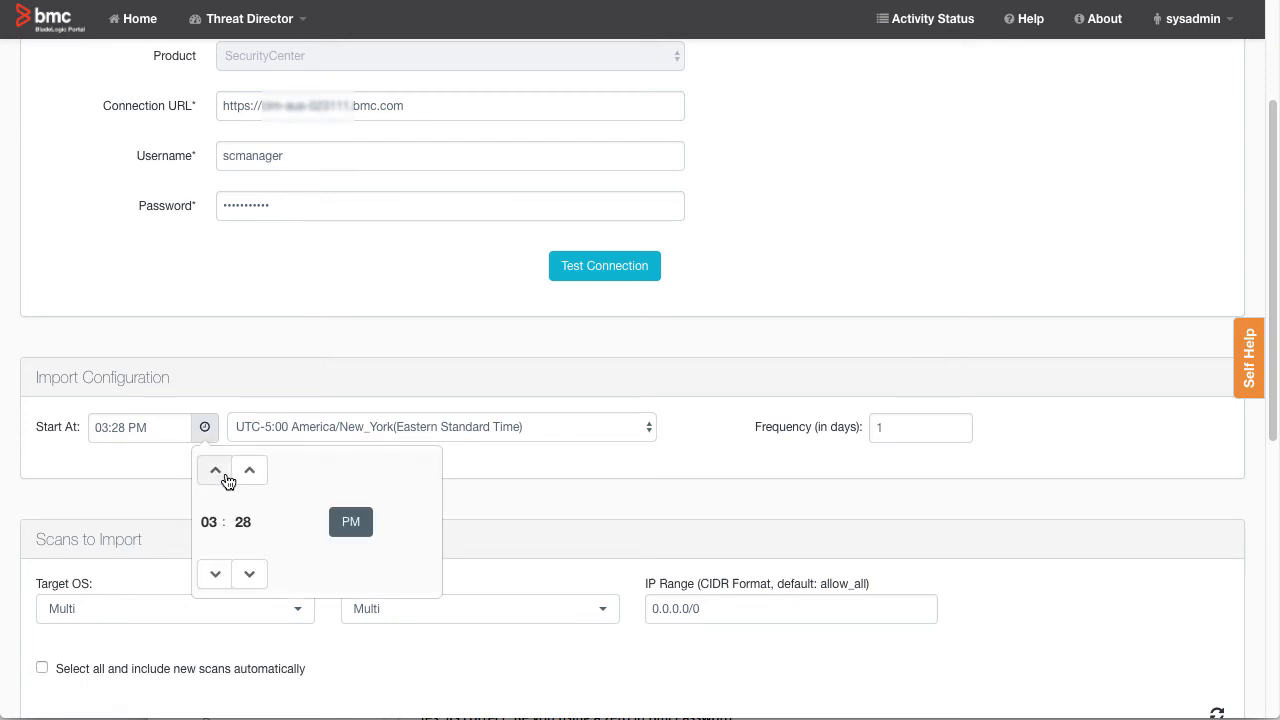
{"action": "left_click", "coordinate": [215, 573]}
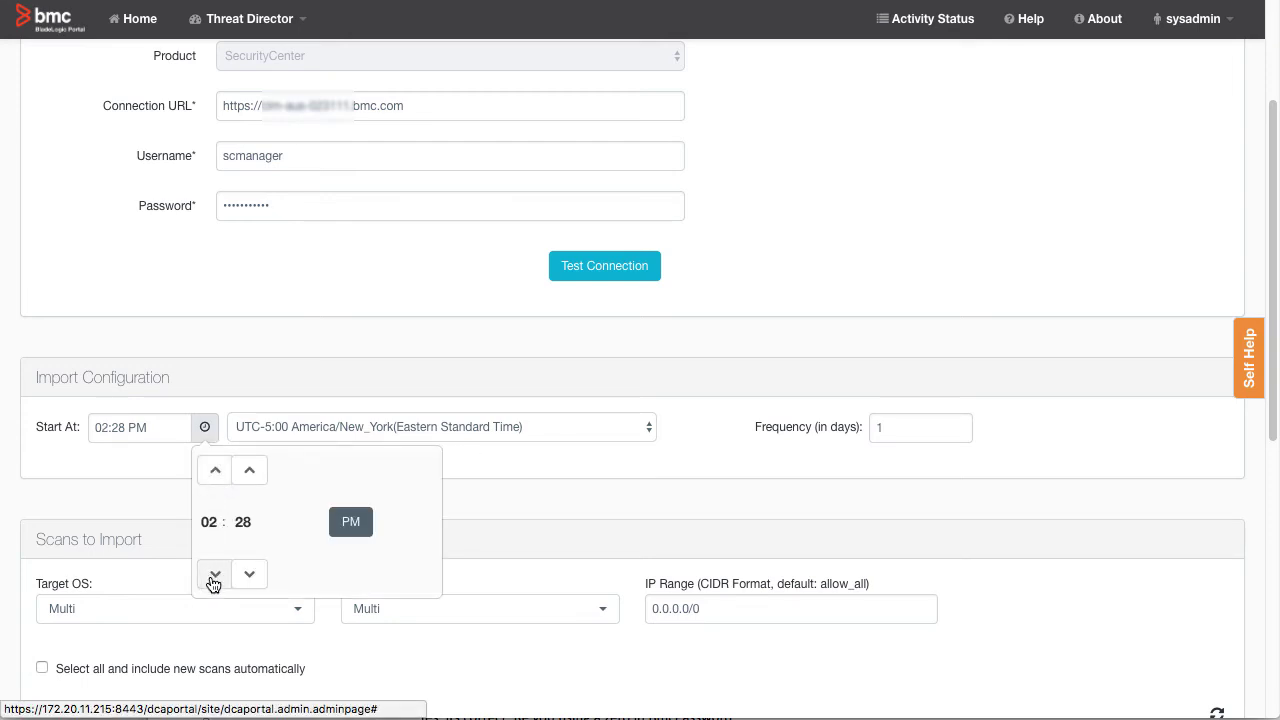
{"action": "left_click", "coordinate": [350, 521]}
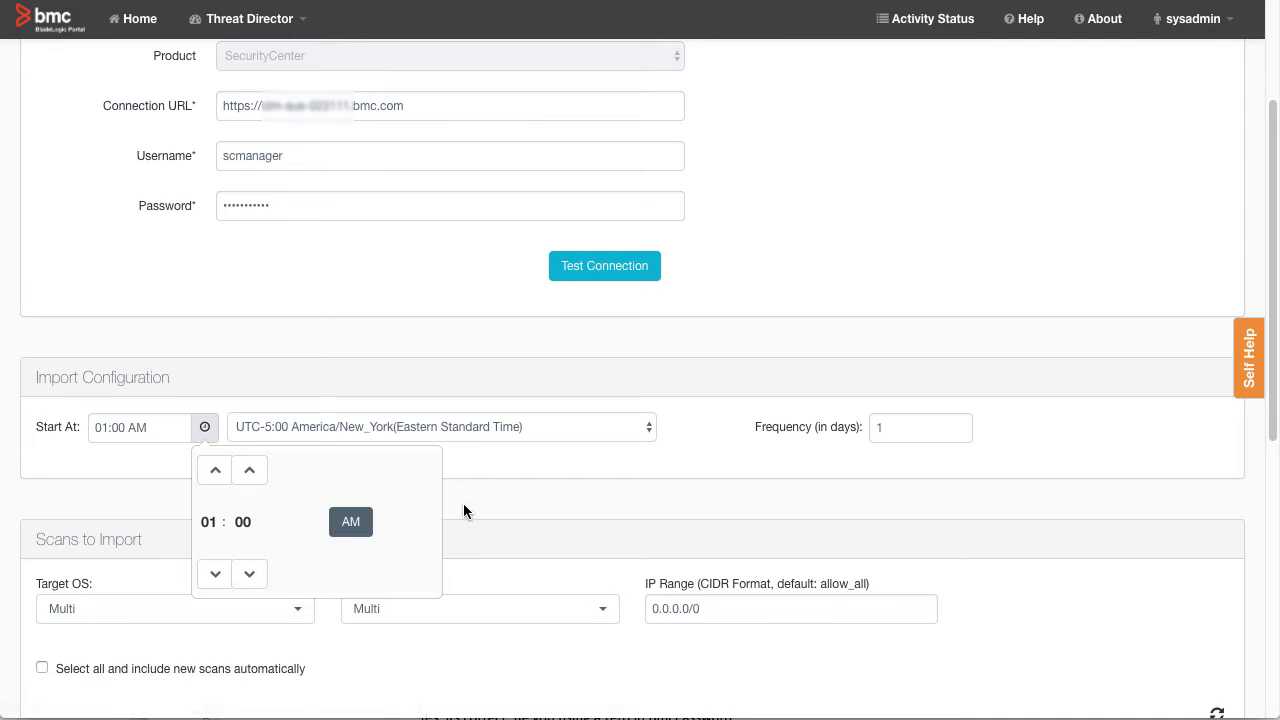
{"action": "left_click", "coordinate": [468, 502]}
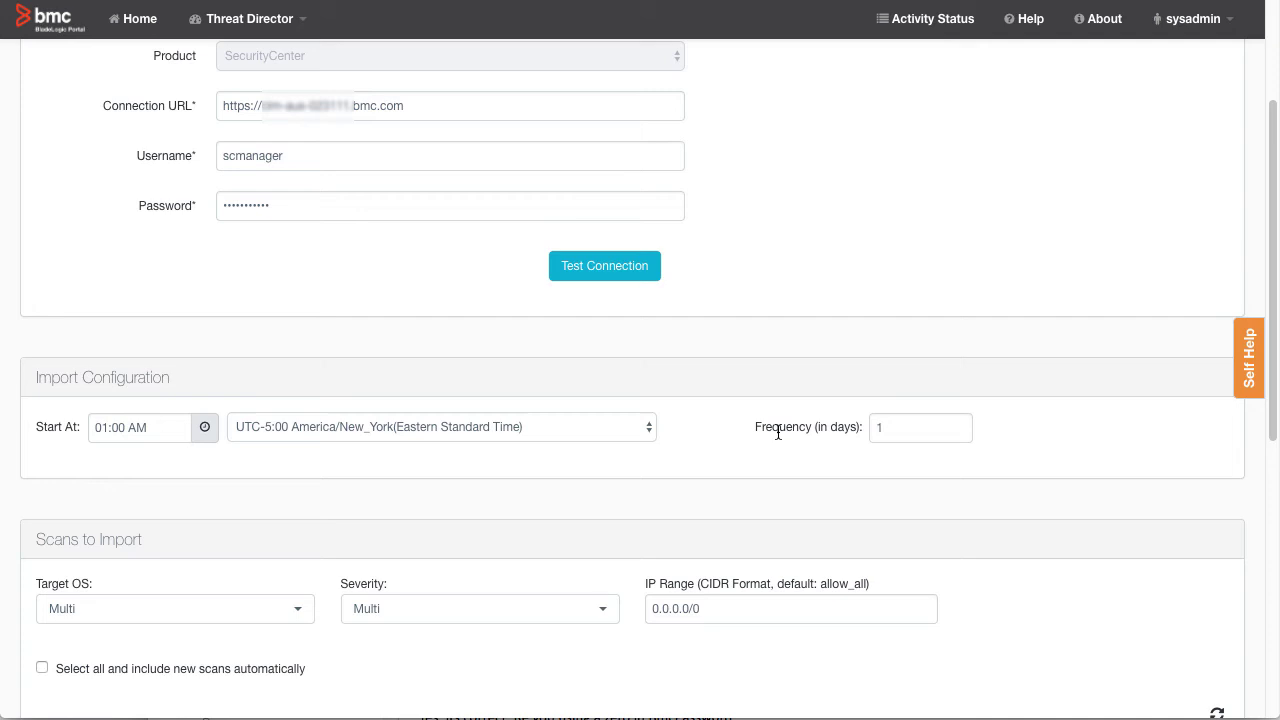
Change the import frequency from 1 day to 7 days
{"action": "mouse_move", "coordinate": [920, 428]}
{"action": "left_click_drag", "start_coordinate": [890, 427], "coordinate": [875, 427]}
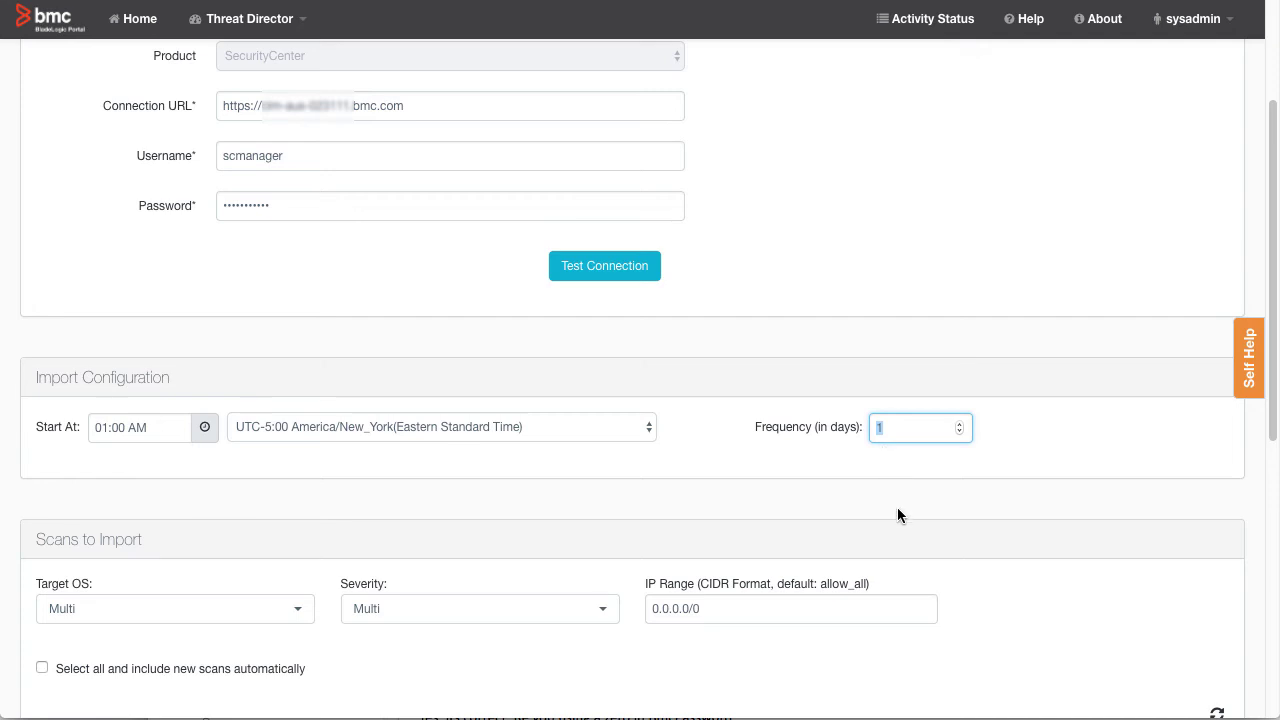
{"action": "type", "text": "7"}
{"action": "scroll", "coordinate": [1125, 511], "scroll_direction": "down", "scroll_amount": 2}
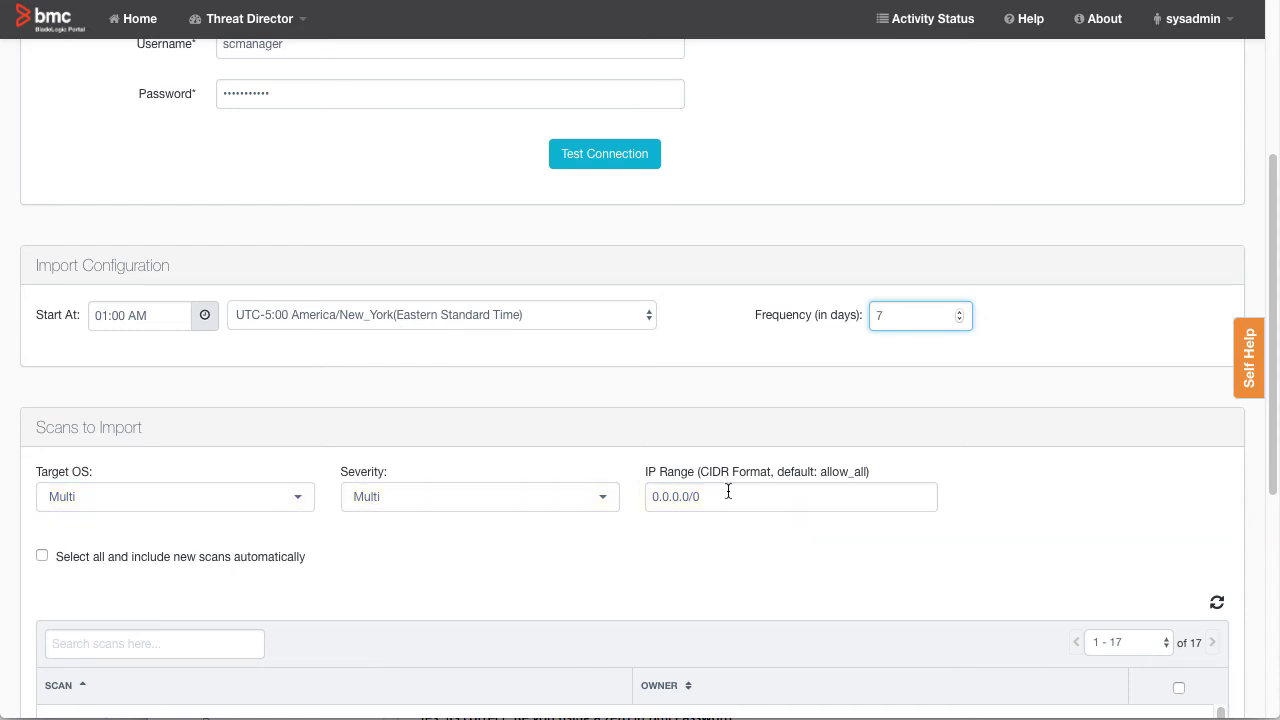
{"action": "left_click", "coordinate": [1008, 490]}
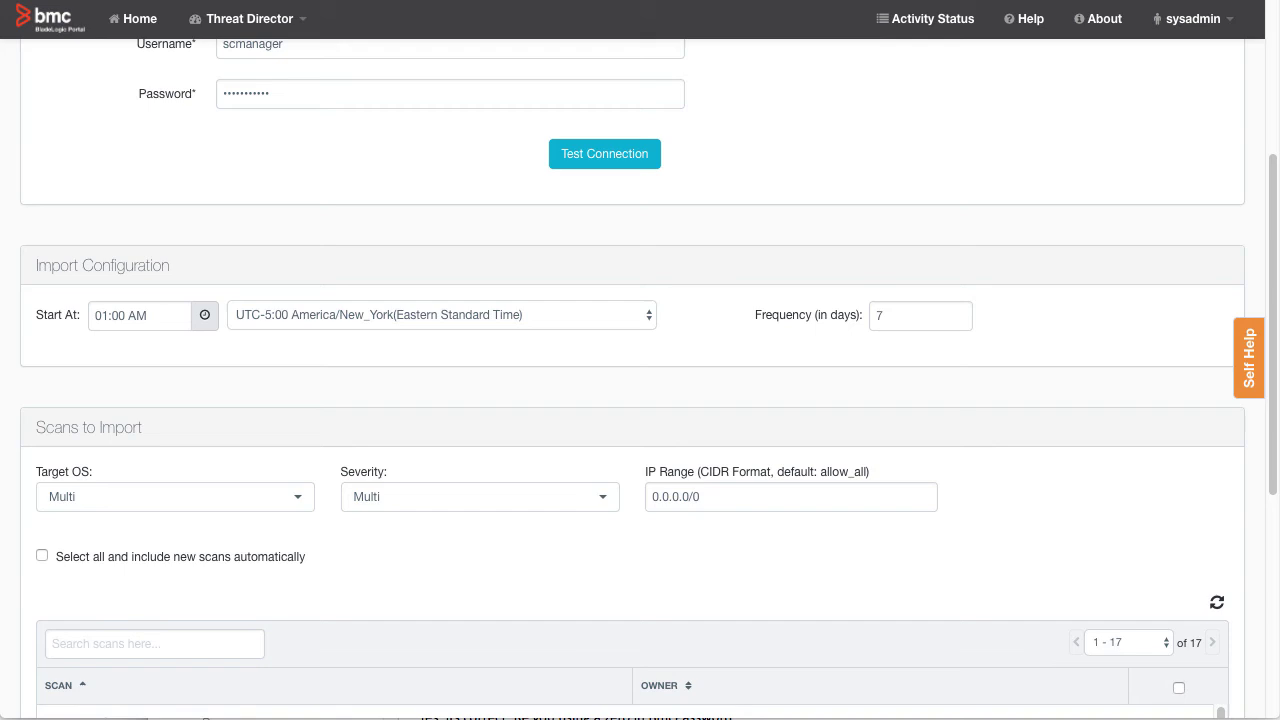
{"action": "left_click", "coordinate": [1275, 234]}
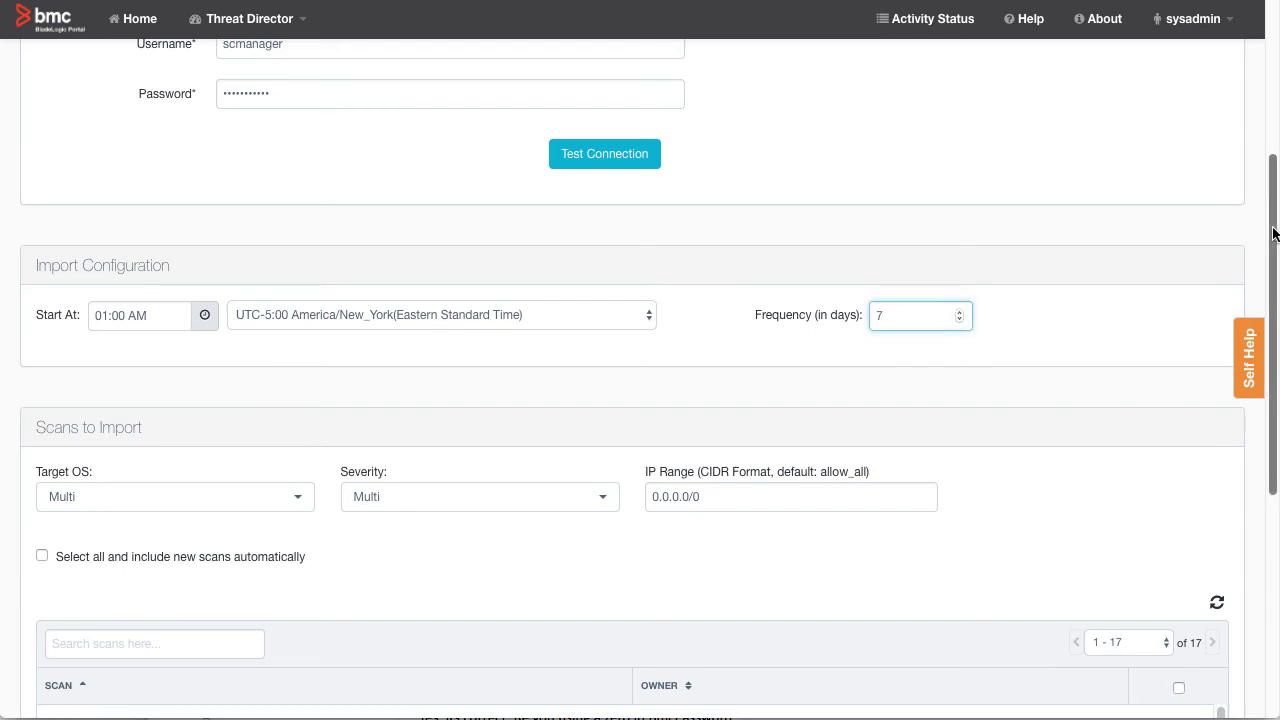
{"action": "left_click_drag", "start_coordinate": [1275, 234], "coordinate": [1250, 330]}
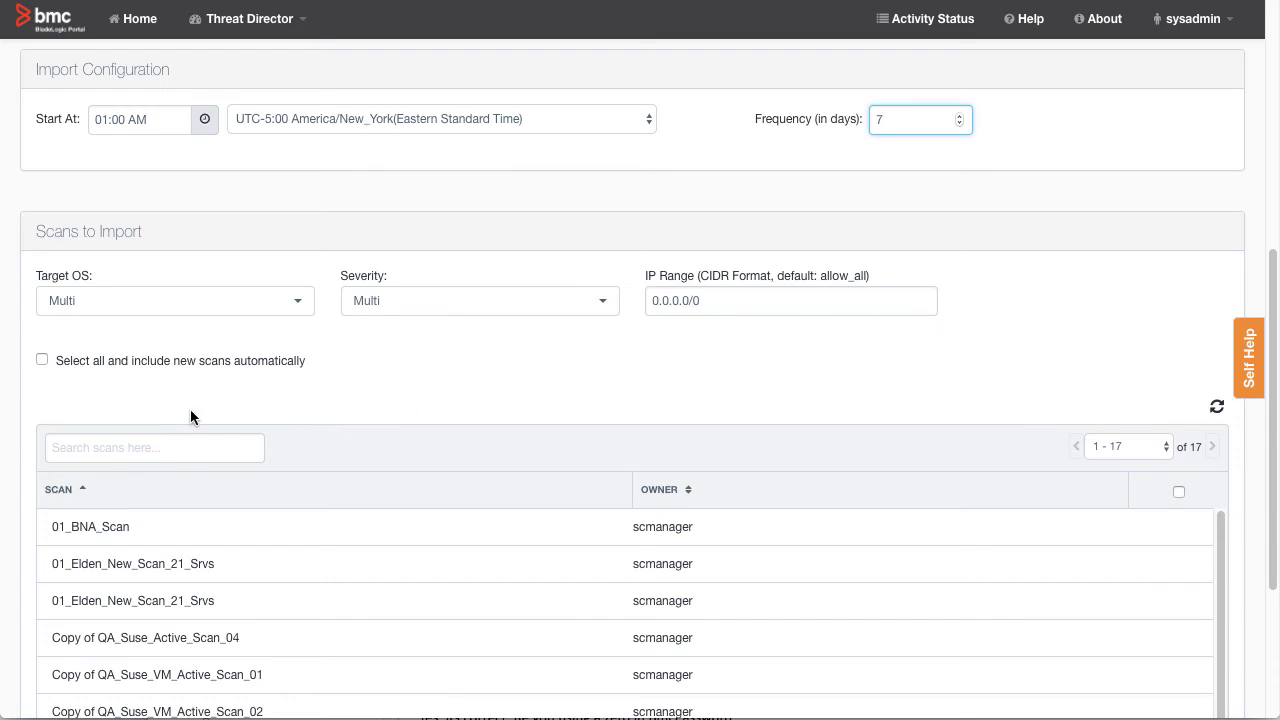
Check 'Select all and include new scans automatically' so all 17 scans import
{"action": "left_click", "coordinate": [42, 364]}
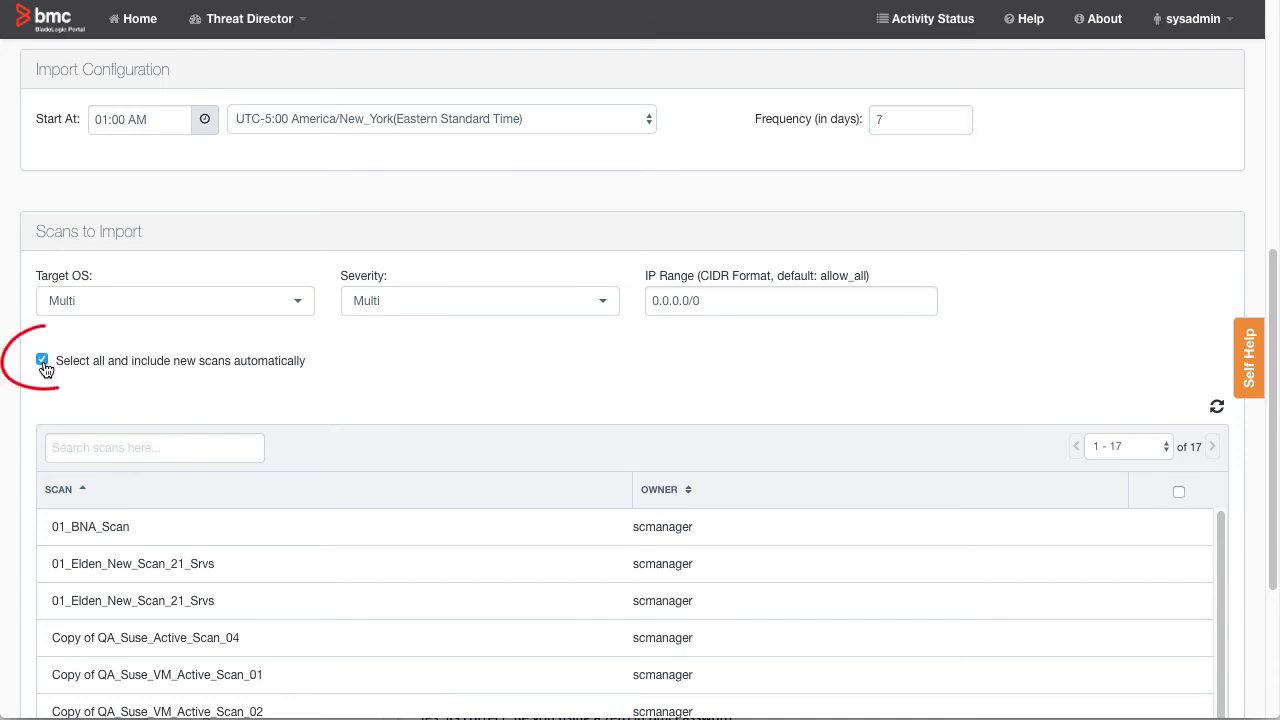
{"action": "left_click", "coordinate": [42, 362]}
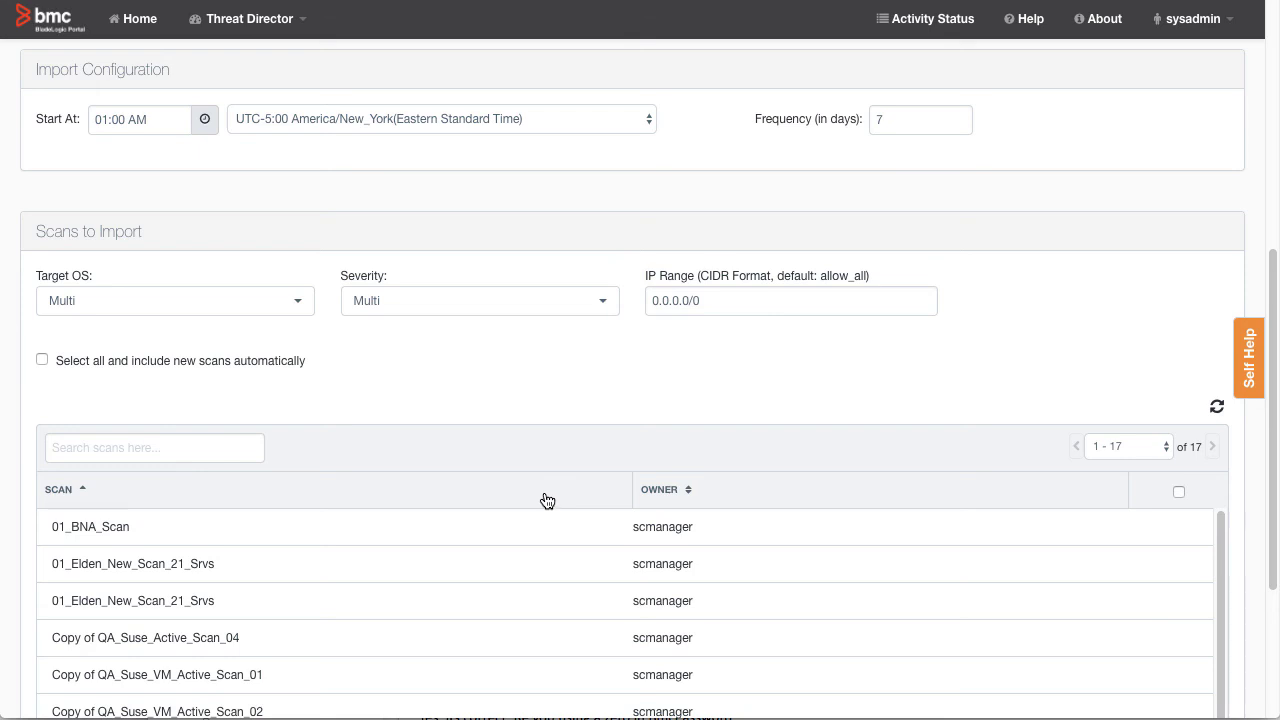
{"action": "left_click", "coordinate": [481, 525]}
{"action": "left_click", "coordinate": [438, 637]}
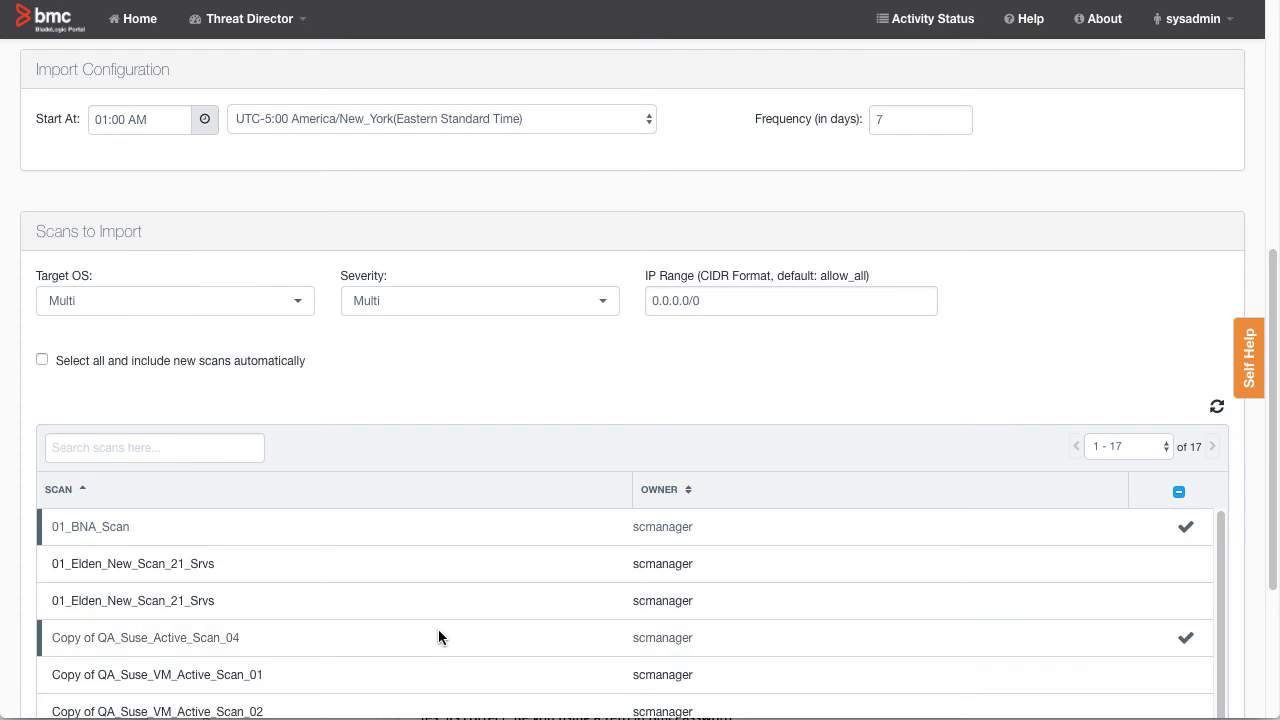
{"action": "left_click", "coordinate": [42, 360]}
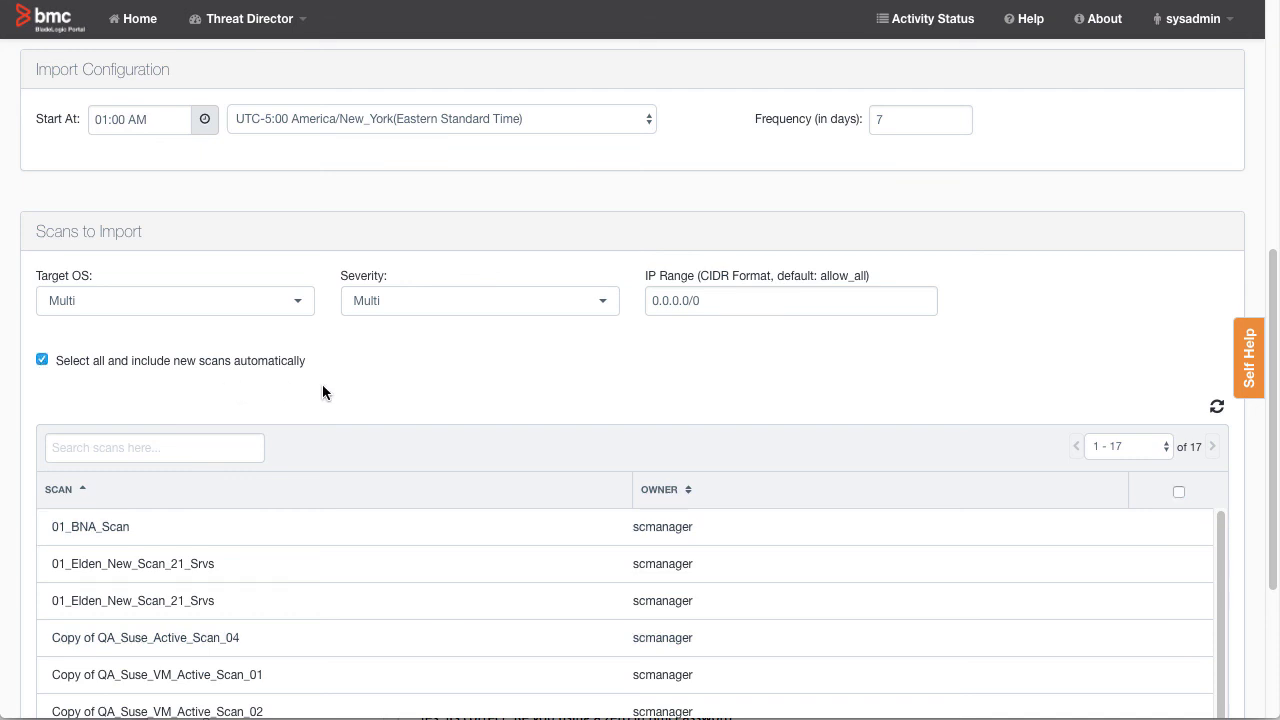
{"action": "left_click", "coordinate": [1268, 612]}
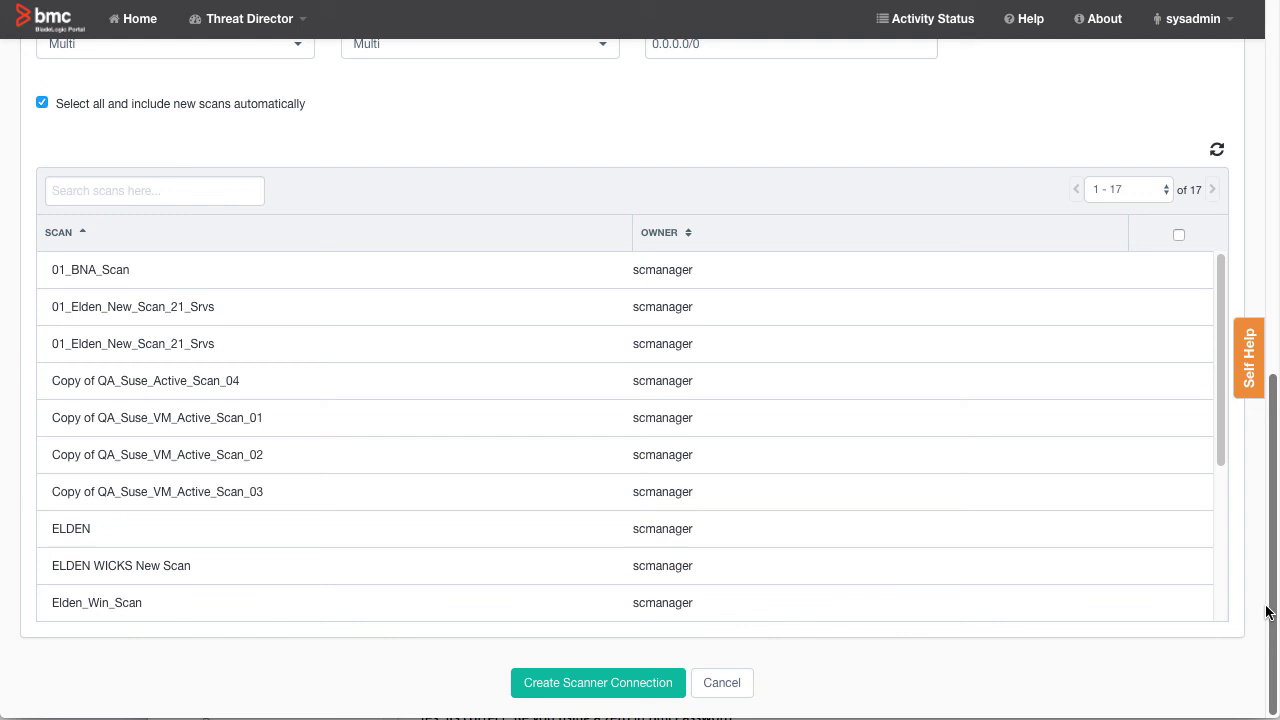
Create the Tenable SecurityCenter scanner connection
{"action": "left_click", "coordinate": [597, 684]}
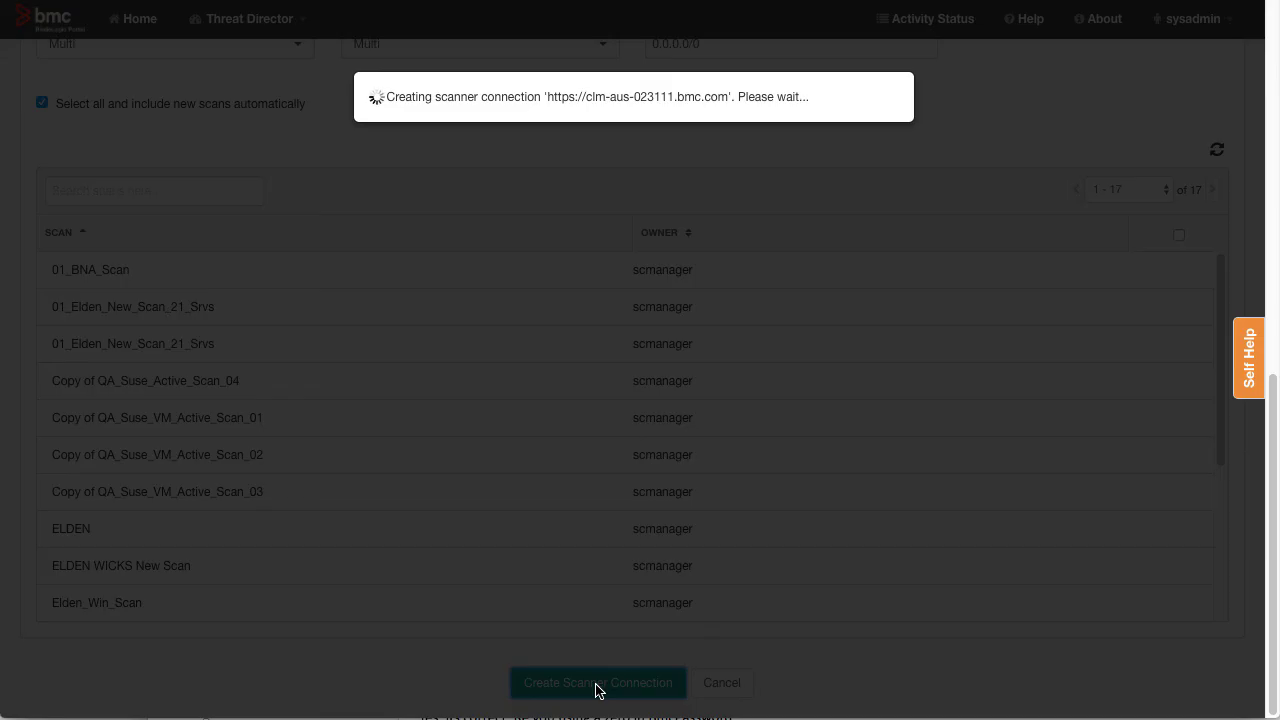